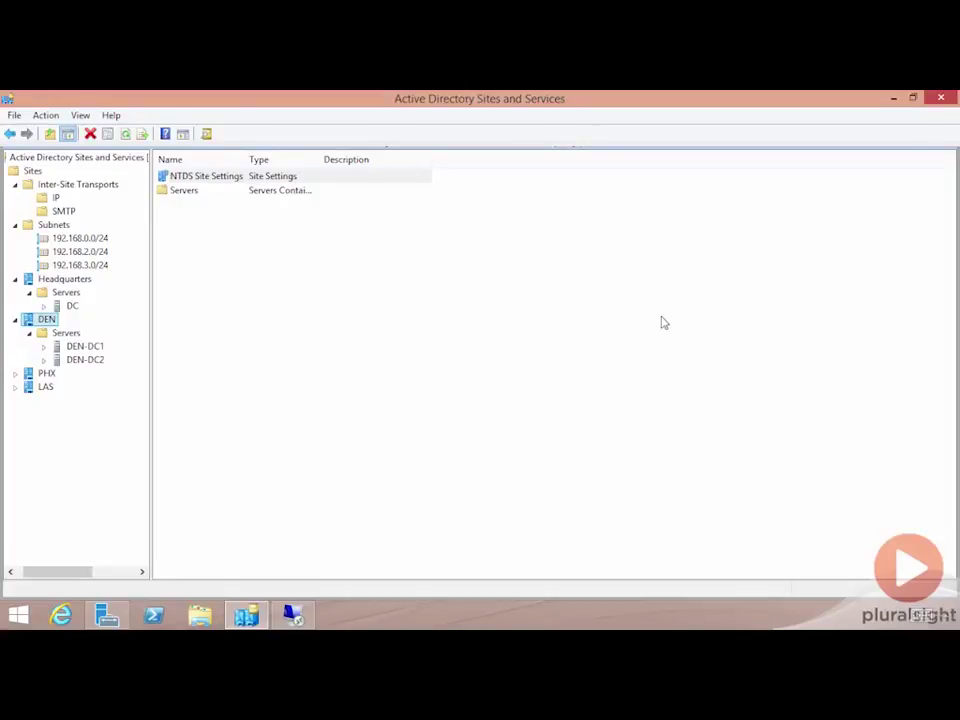
Step: Minimize Active Directory Sites and Services to show Server Manager's All Servers list
{"action": "left_click", "coordinate": [893, 98]}
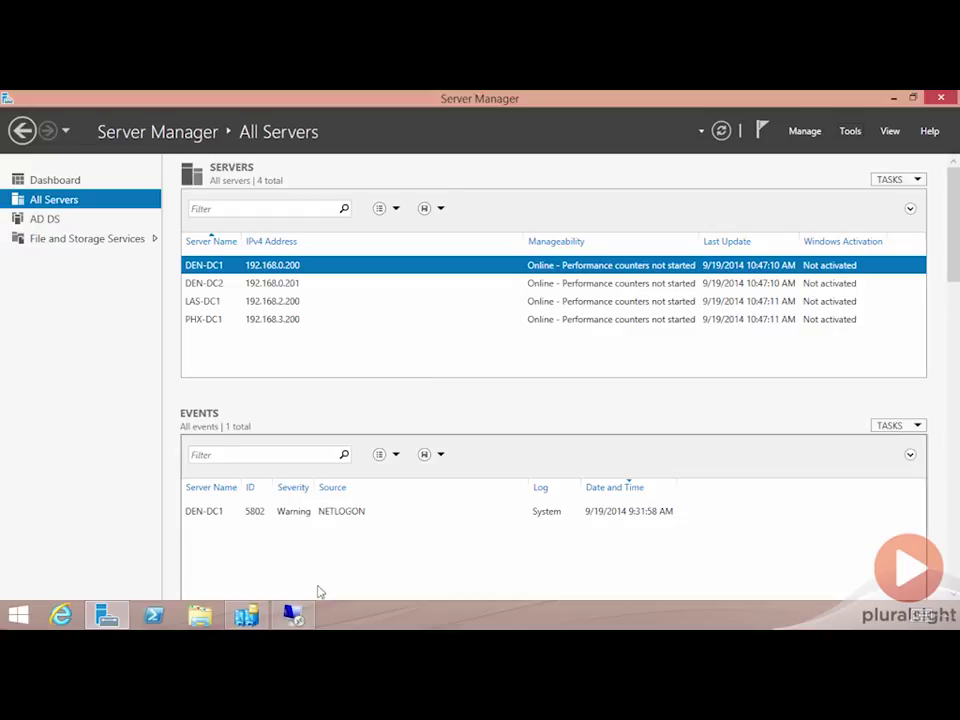
Step: On the remote BIGHIT server session, launch DNS Manager from Server Manager's Tools menu
{"action": "left_click", "coordinate": [294, 614]}
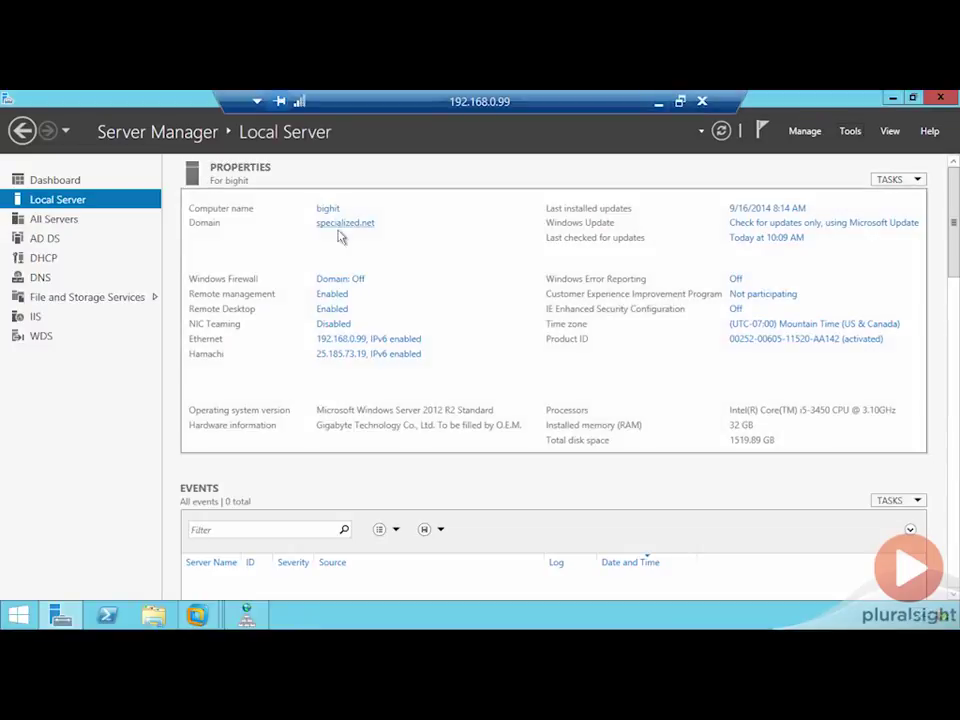
{"action": "left_click", "coordinate": [848, 134]}
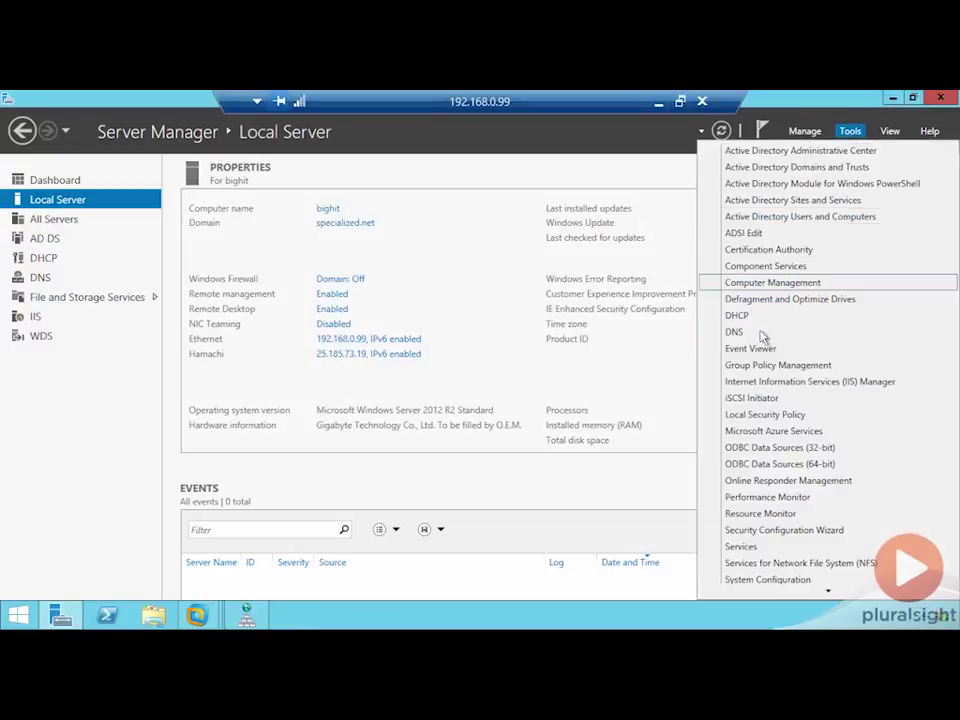
{"action": "left_click", "coordinate": [728, 333]}
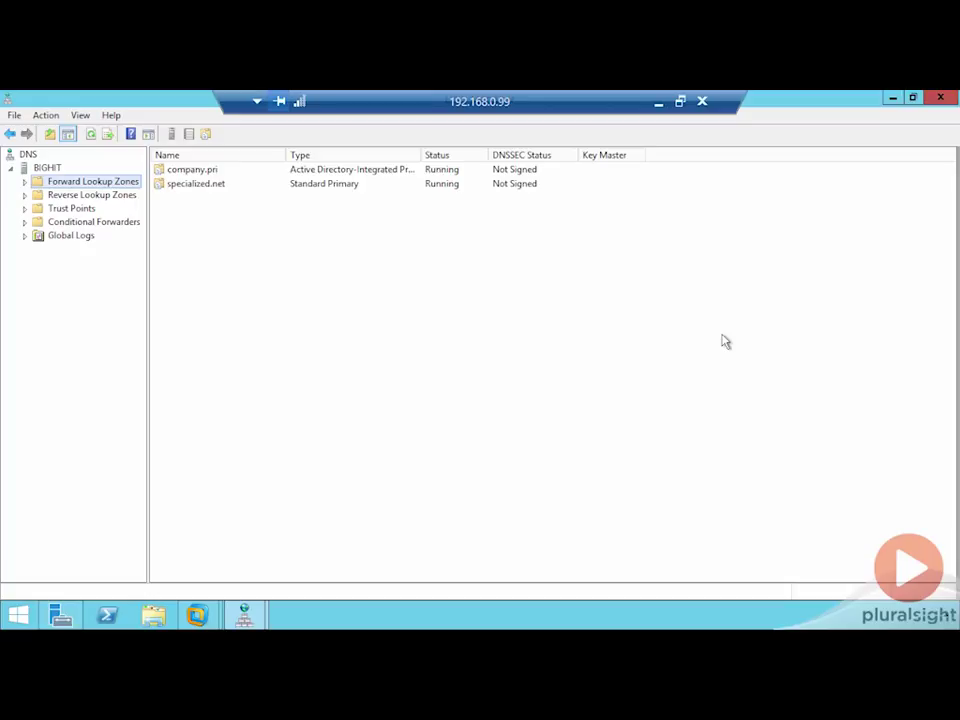
Step: Expand company.pri > _msdcs > dc > _sites > DEN > _tcp and widen the tree pane
{"action": "left_click", "coordinate": [25, 182]}
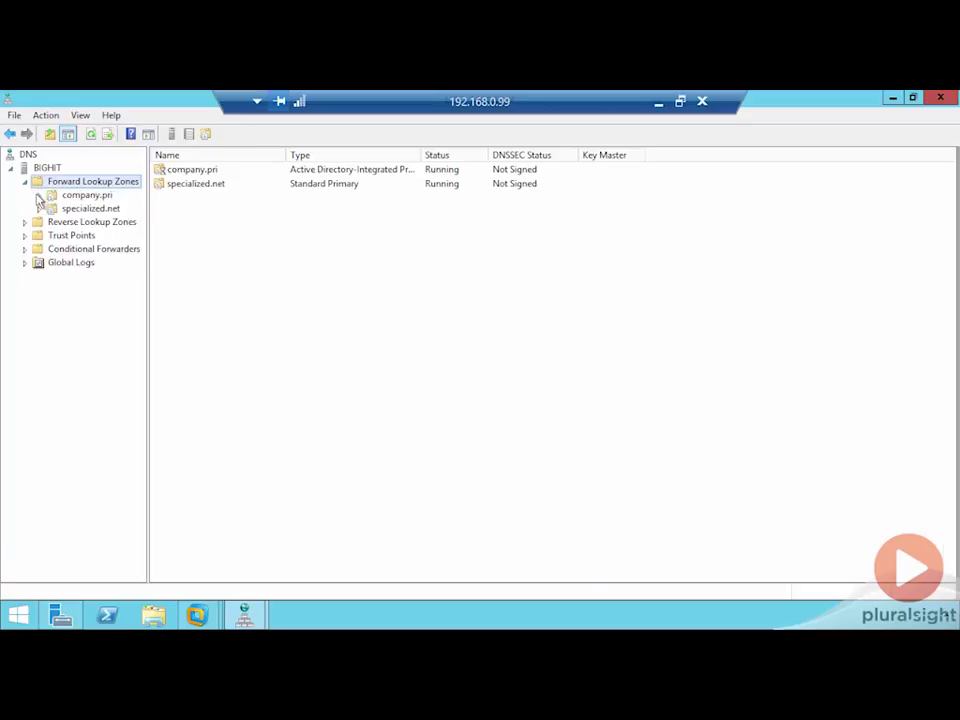
{"action": "double_click", "coordinate": [88, 196]}
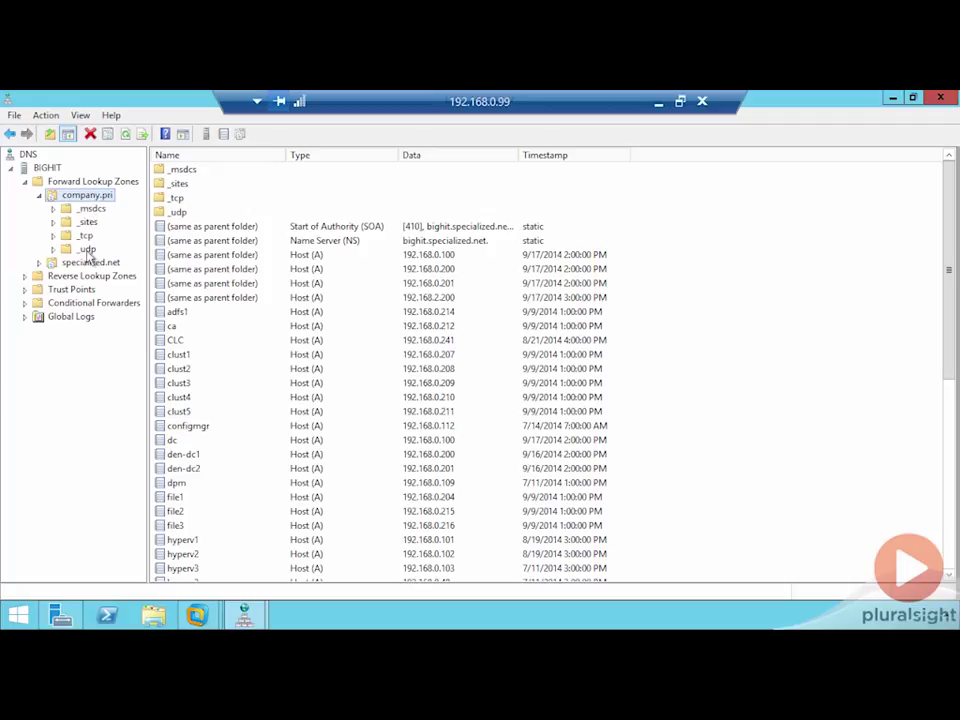
{"action": "left_click", "coordinate": [54, 209]}
{"action": "key", "text": "Right"}
{"action": "key", "text": "Right"}
{"action": "key", "text": "Right"}
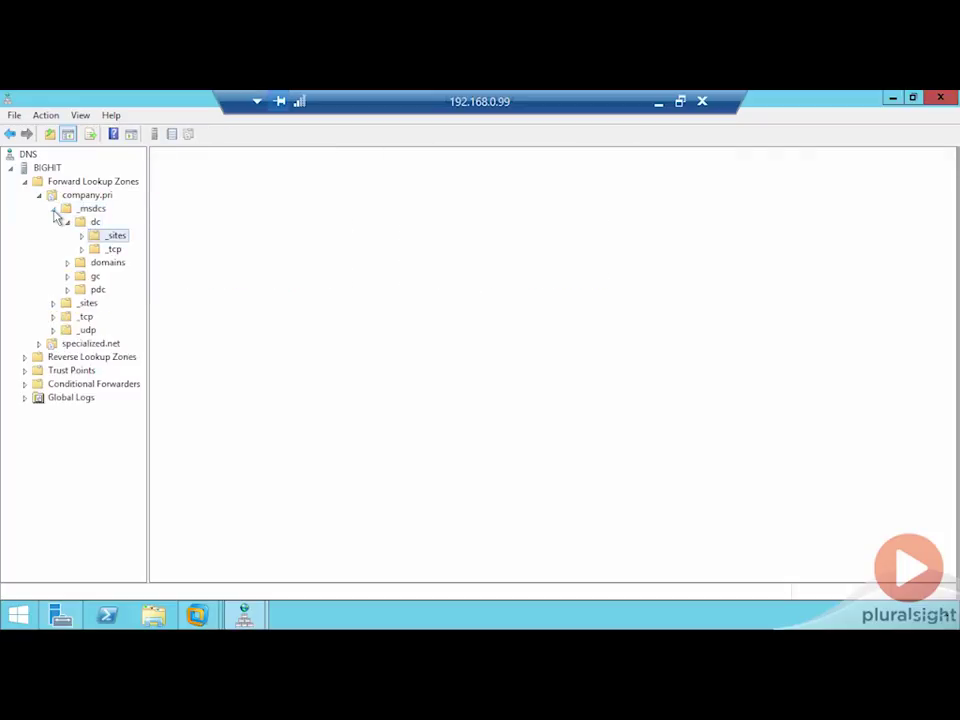
{"action": "key", "text": "Right"}
{"action": "key", "text": "Right"}
{"action": "key", "text": "Down"}
{"action": "key", "text": "Right"}
{"action": "key", "text": "Right"}
{"action": "key", "text": "Up"}
{"action": "key", "text": "Up"}
{"action": "key", "text": "Right"}
{"action": "key", "text": "Right"}
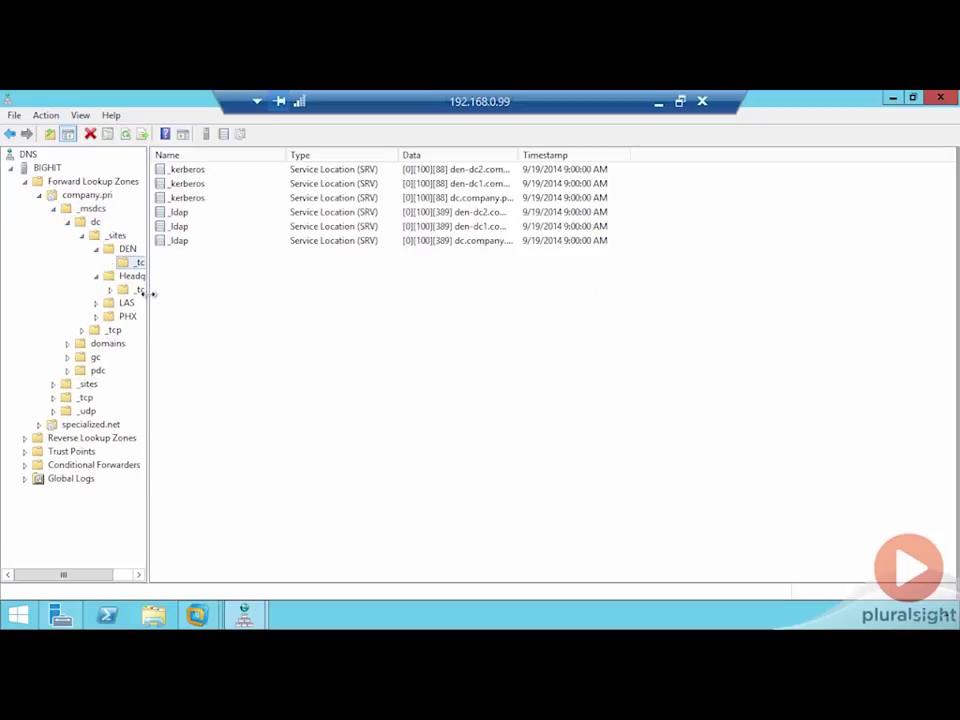
{"action": "left_click_drag", "start_coordinate": [151, 294], "coordinate": [204, 294]}
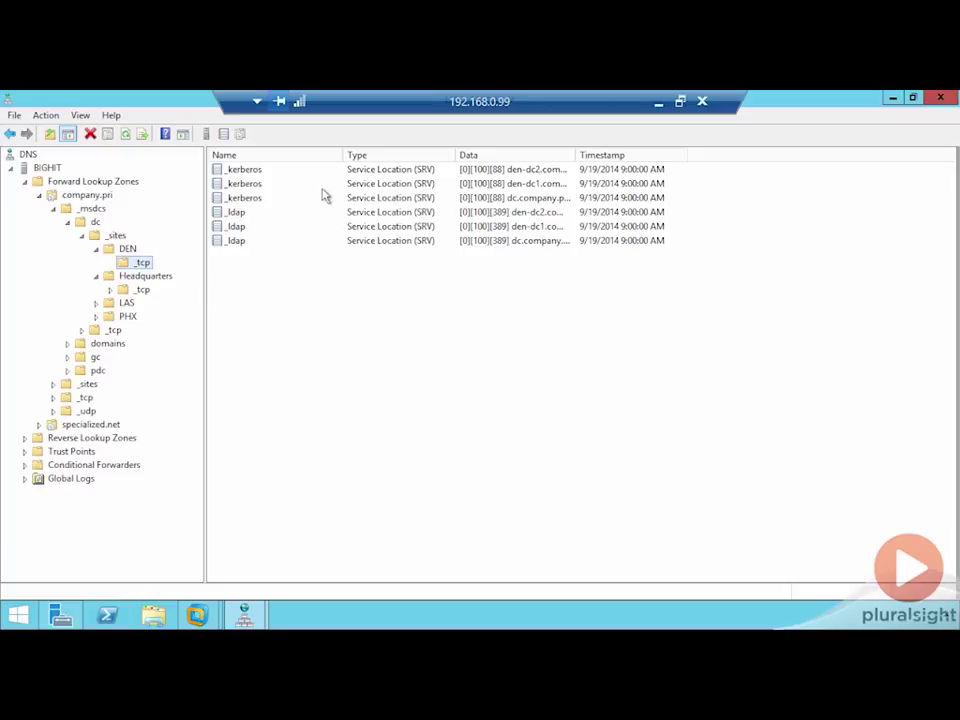
Step: Autofit the Data column to show DEN's full host names, then expand the LAS site
{"action": "left_click", "coordinate": [397, 172]}
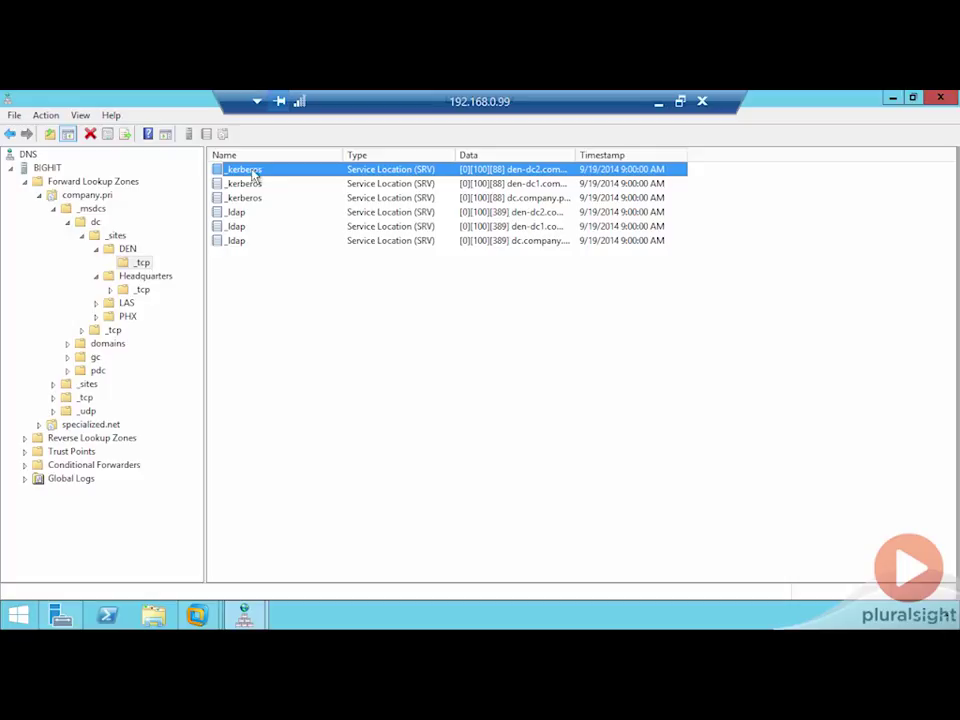
{"action": "double_click", "coordinate": [575, 155]}
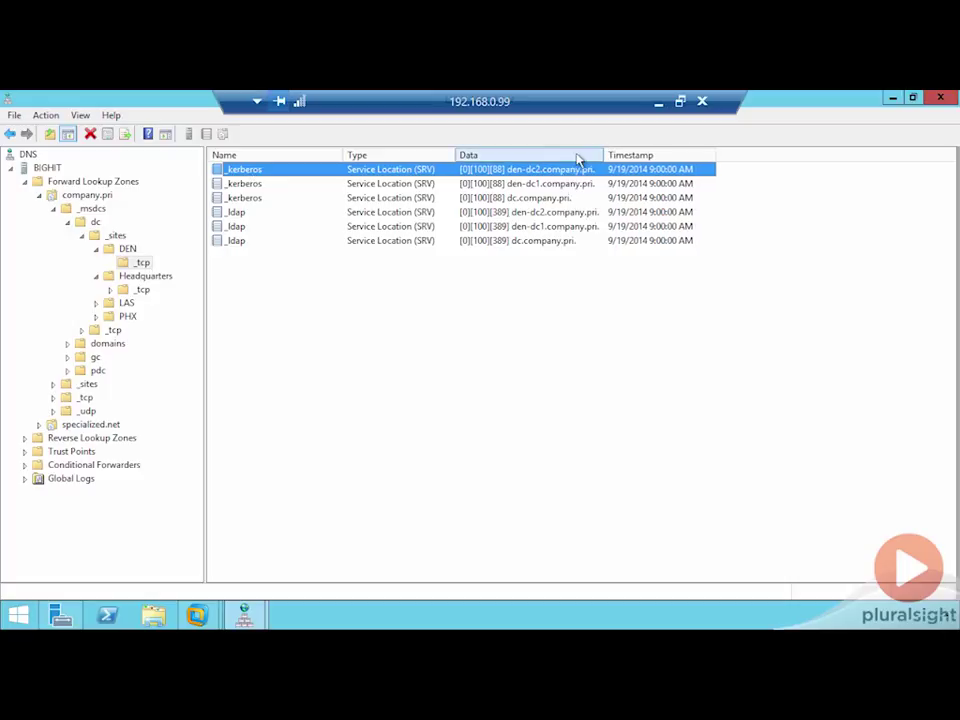
{"action": "left_click", "coordinate": [519, 186]}
{"action": "left_click", "coordinate": [516, 171]}
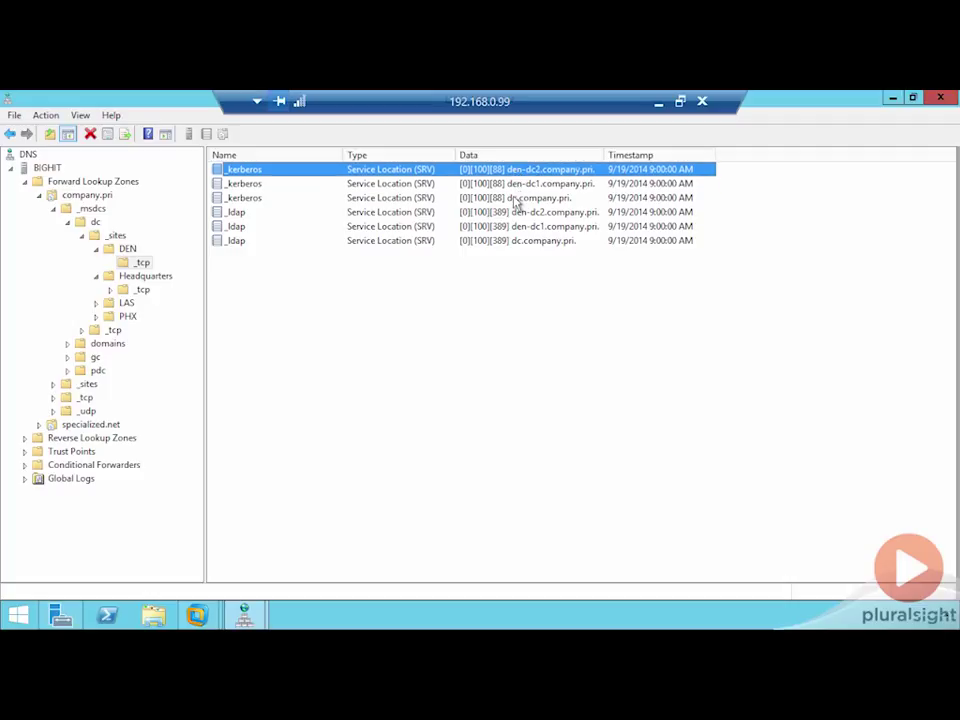
{"action": "left_click", "coordinate": [516, 199]}
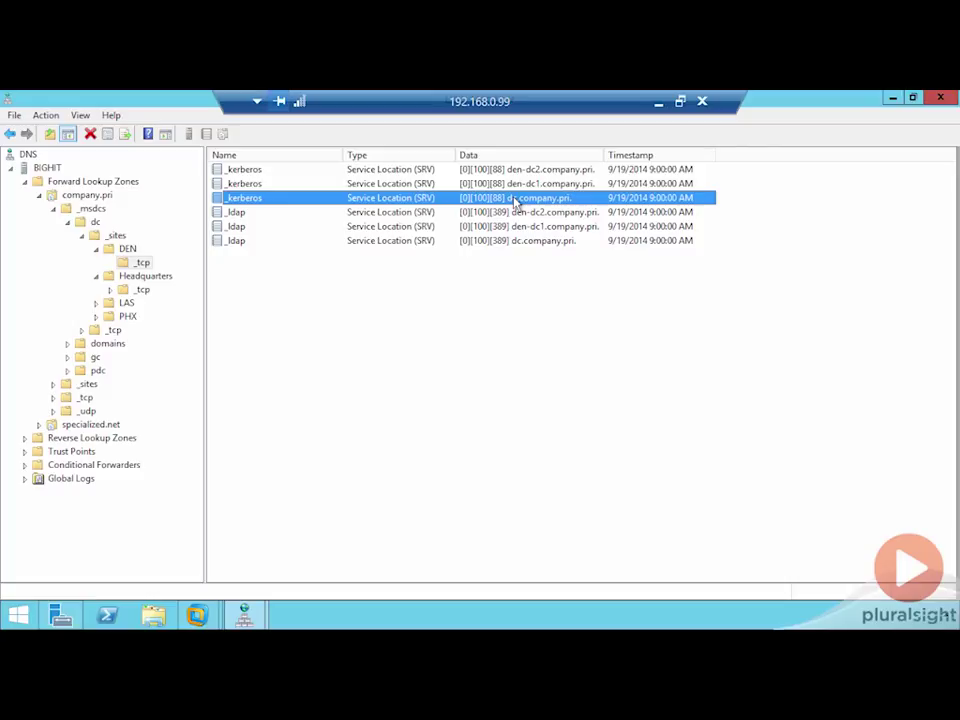
{"action": "double_click", "coordinate": [110, 305]}
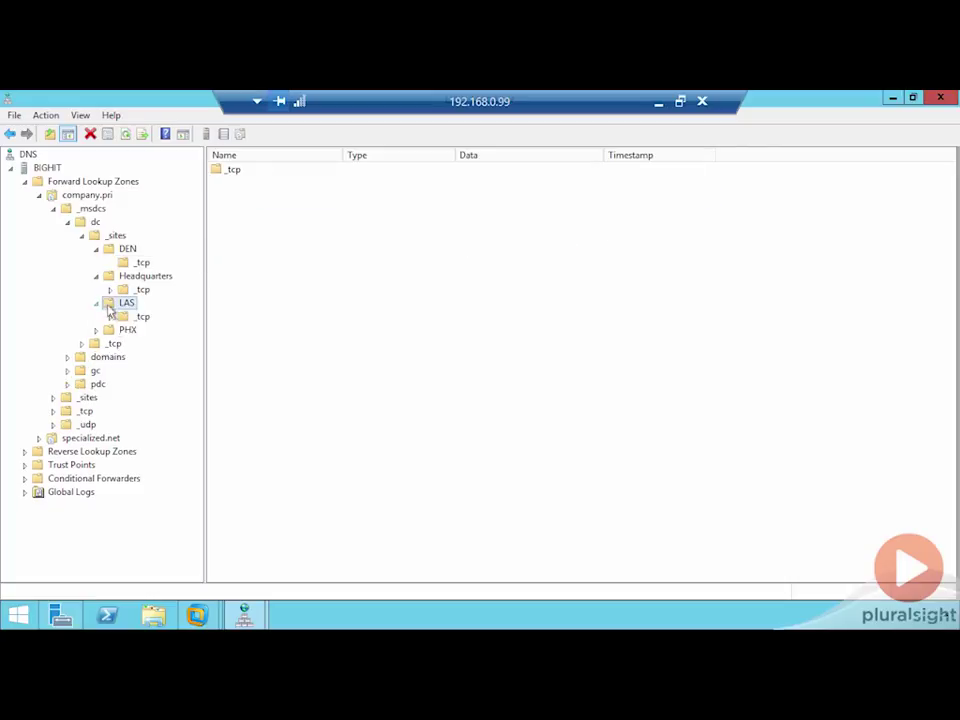
Step: Show LAS's _tcp SRV records for dc.company.pri and las-dc1.company.pri
{"action": "left_click", "coordinate": [124, 316]}
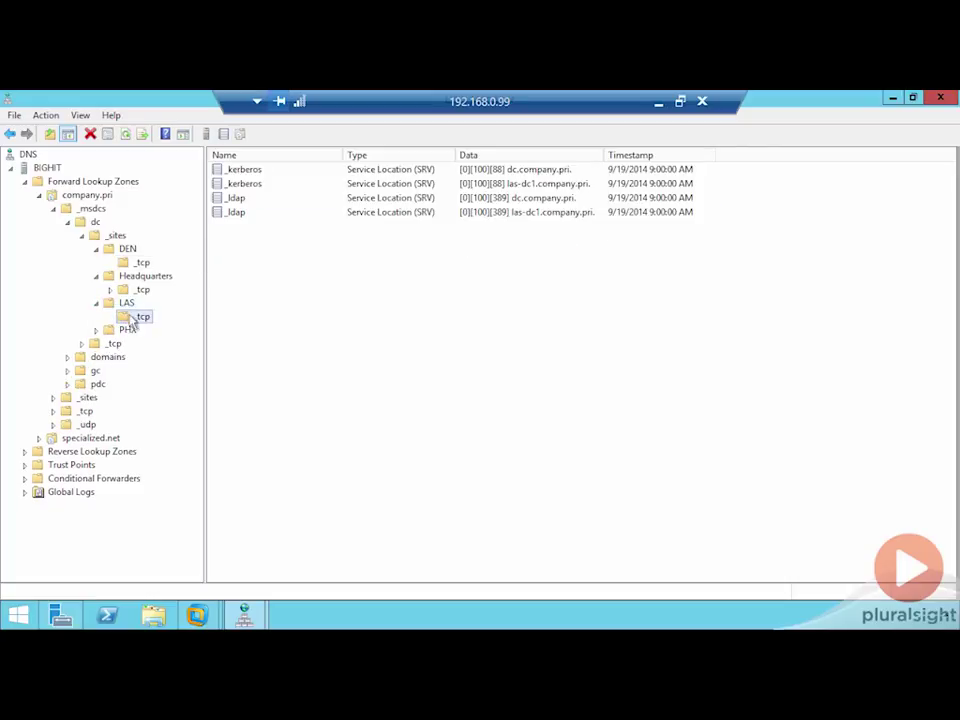
{"action": "left_click", "coordinate": [549, 184]}
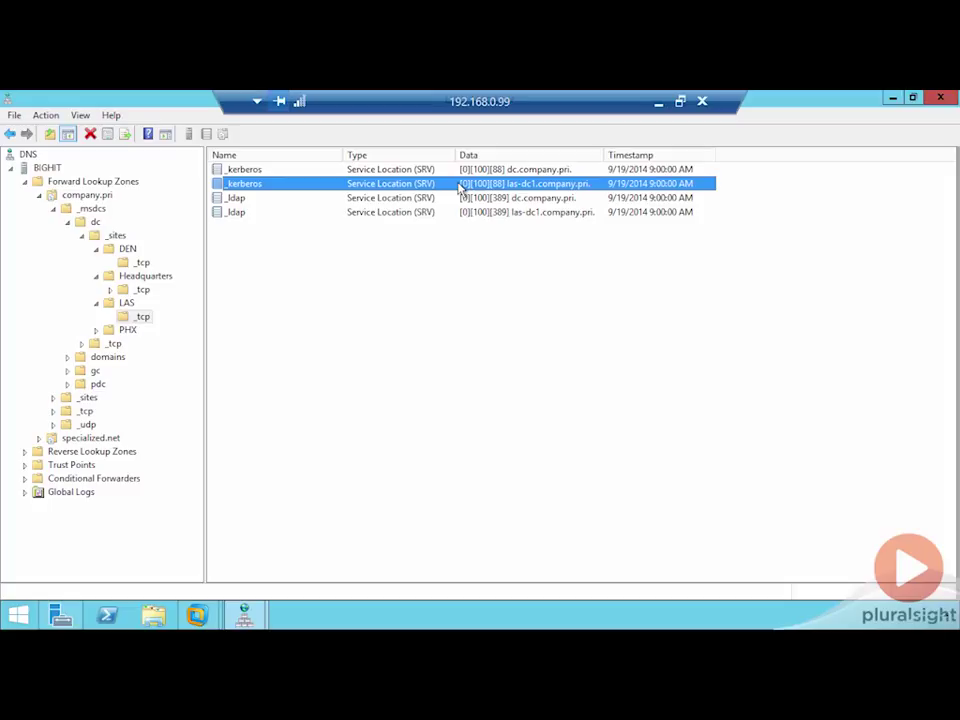
Step: Reopen DEN's _tcp folder and review the _kerberos records for den-dc1, den-dc2 and dc
{"action": "left_click", "coordinate": [128, 249]}
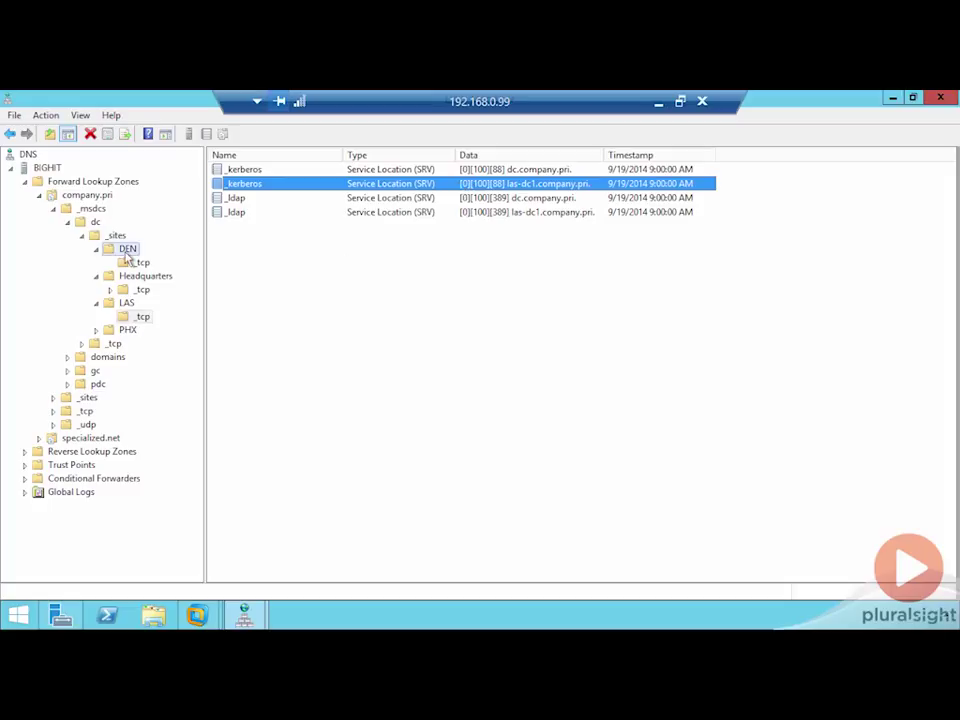
{"action": "left_click", "coordinate": [142, 263]}
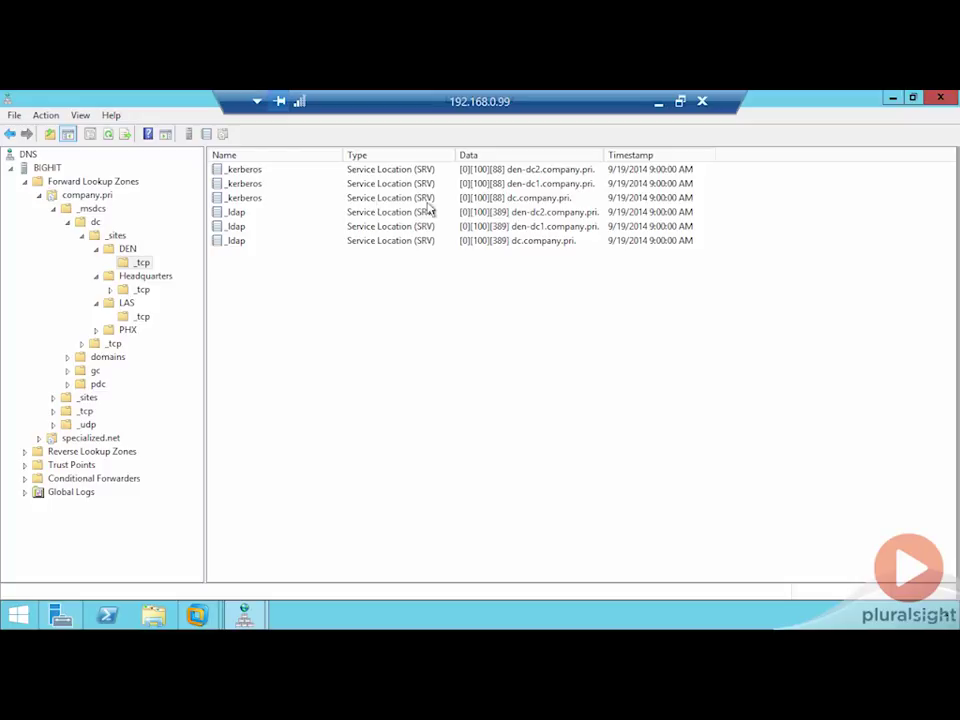
{"action": "left_click", "coordinate": [522, 187]}
{"action": "left_click", "coordinate": [525, 169]}
{"action": "left_click", "coordinate": [525, 185]}
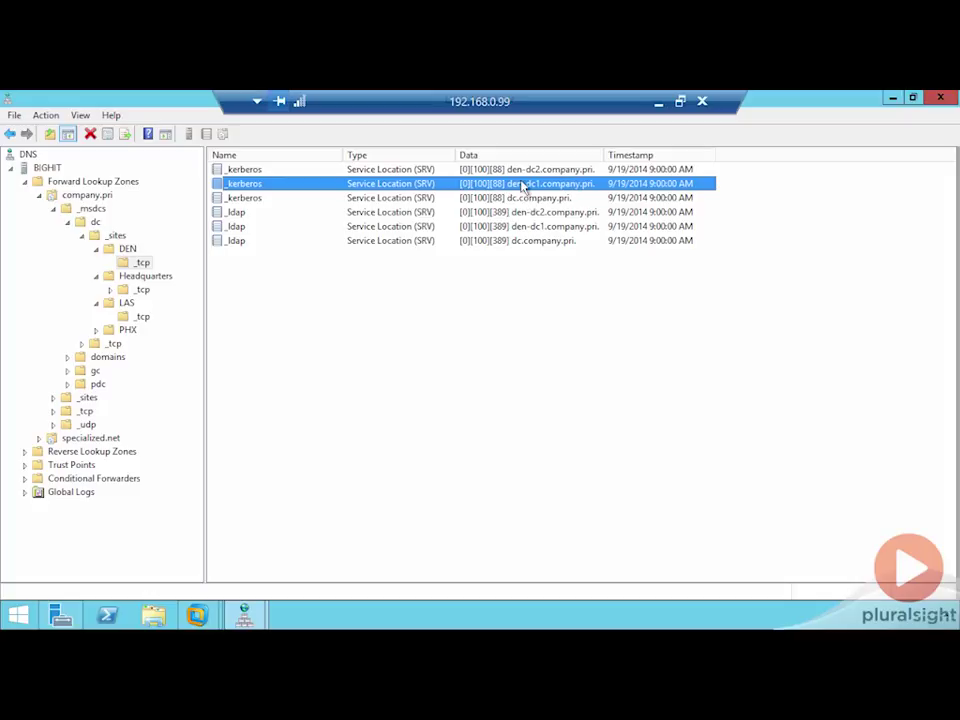
{"action": "double_click", "coordinate": [521, 186]}
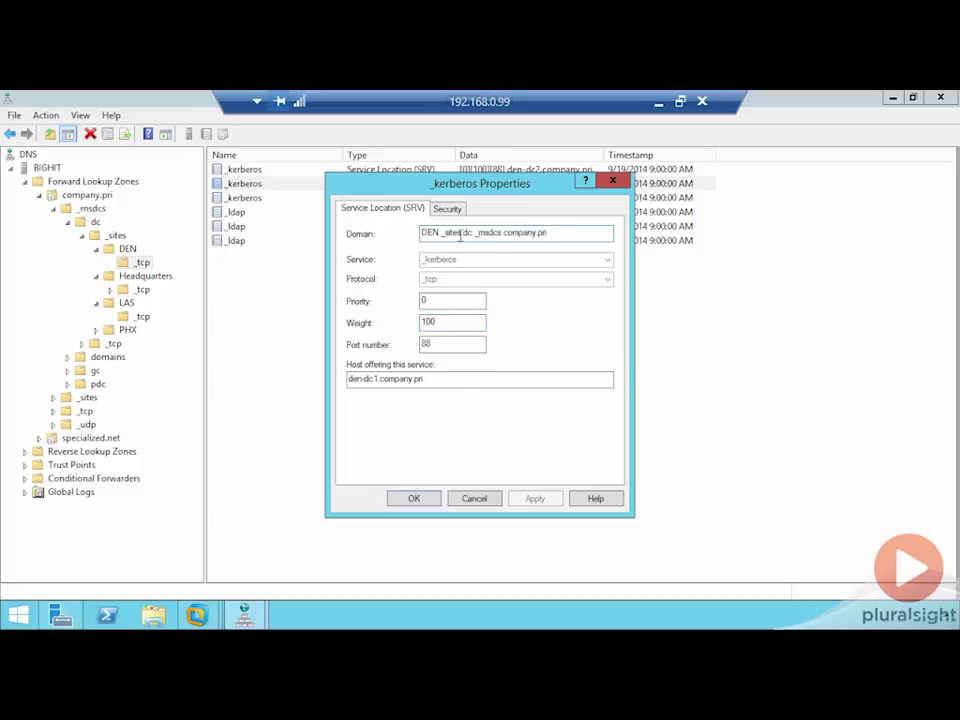
{"action": "left_click", "coordinate": [476, 499]}
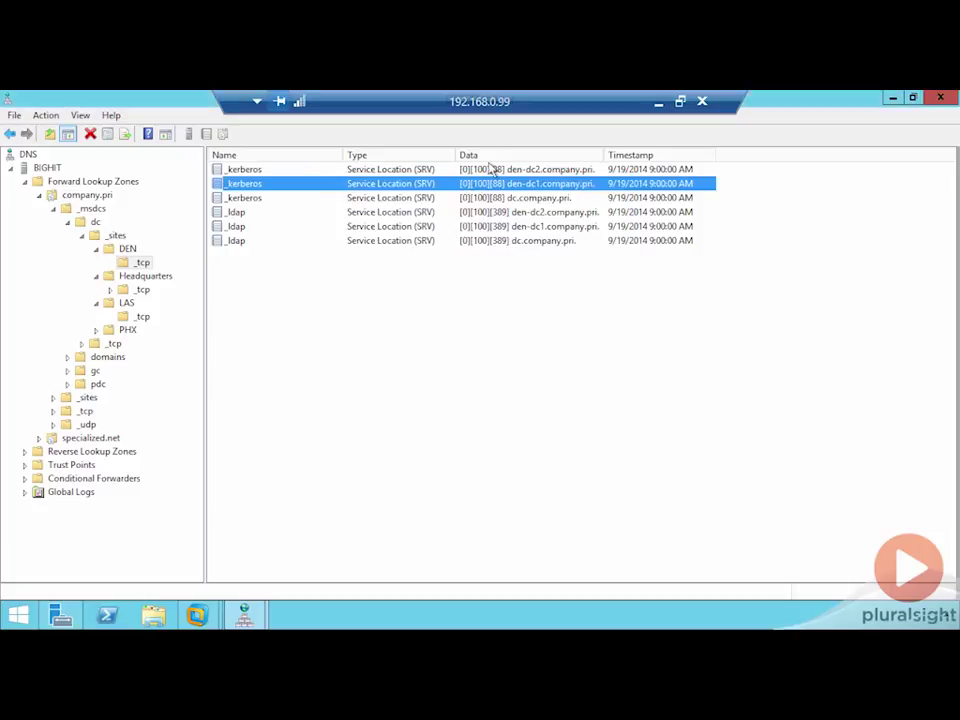
{"action": "double_click", "coordinate": [489, 170]}
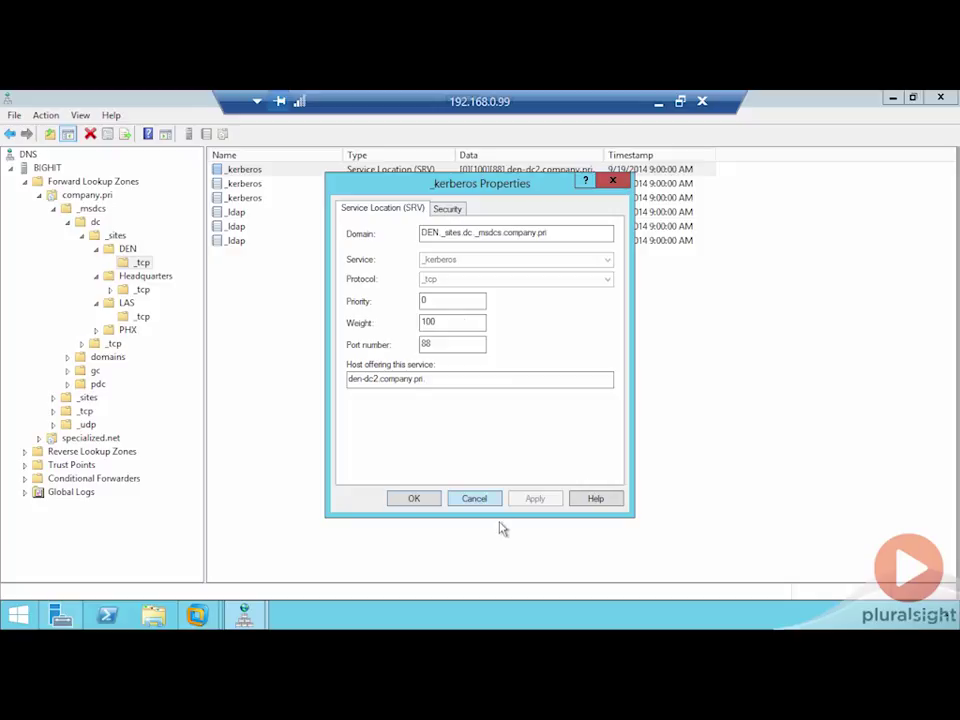
{"action": "left_click", "coordinate": [477, 497]}
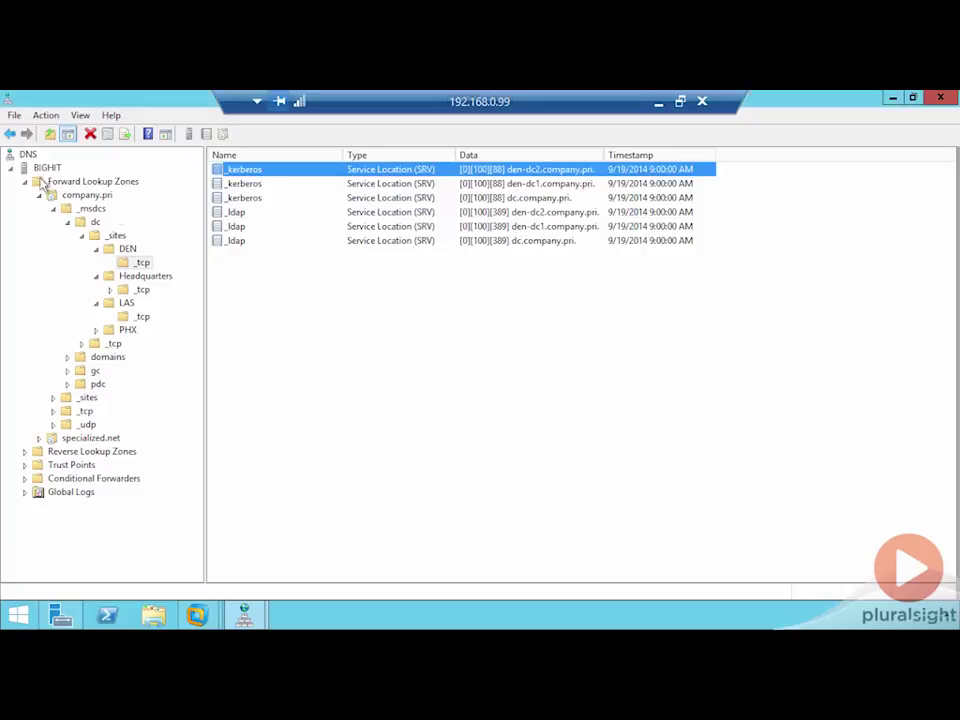
Step: Expand the dc sites Headquarters, LAS and PHX plus the domain GUID's _tcp records
{"action": "left_click", "coordinate": [113, 290]}
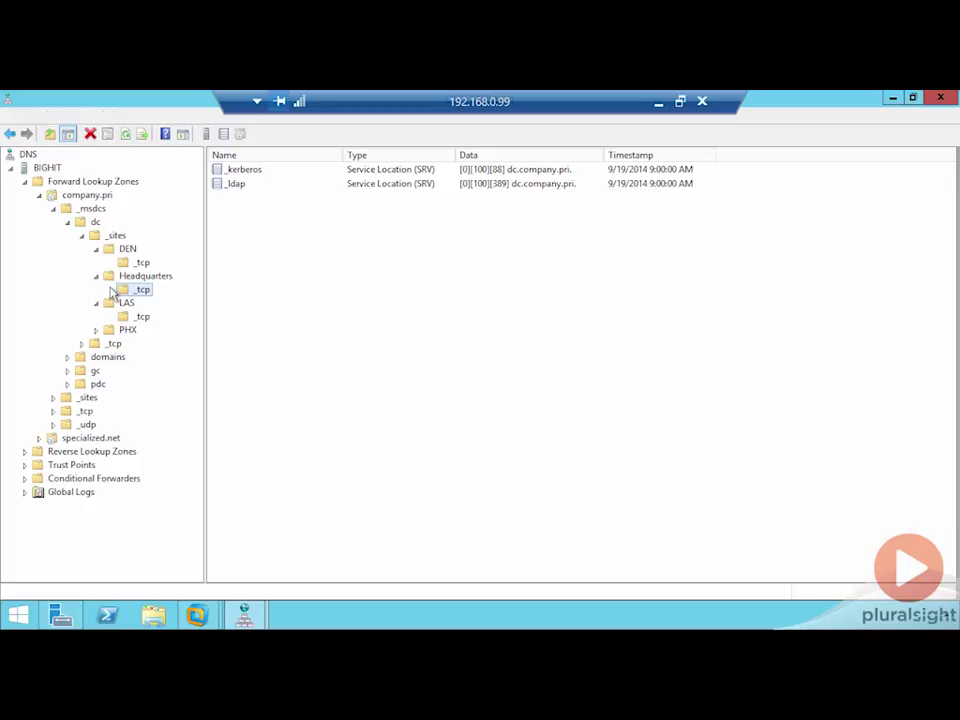
{"action": "key", "text": "Down"}
{"action": "key", "text": "Down"}
{"action": "key", "text": "Down"}
{"action": "key", "text": "Right"}
{"action": "key", "text": "Right"}
{"action": "key", "text": "Down"}
Step: Expand the gc _sites branch through DEN, Headquarters, LAS and PHX to their _tcp records
{"action": "key", "text": "Down"}
{"action": "key", "text": "Right"}
{"action": "key", "text": "Right"}
{"action": "key", "text": "Right"}
{"action": "key", "text": "Right"}
{"action": "key", "text": "Down"}
{"action": "key", "text": "Right"}
{"action": "key", "text": "Right"}
{"action": "key", "text": "Right"}
{"action": "key", "text": "Right"}
{"action": "key", "text": "Right"}
{"action": "key", "text": "Right"}
{"action": "key", "text": "Down"}
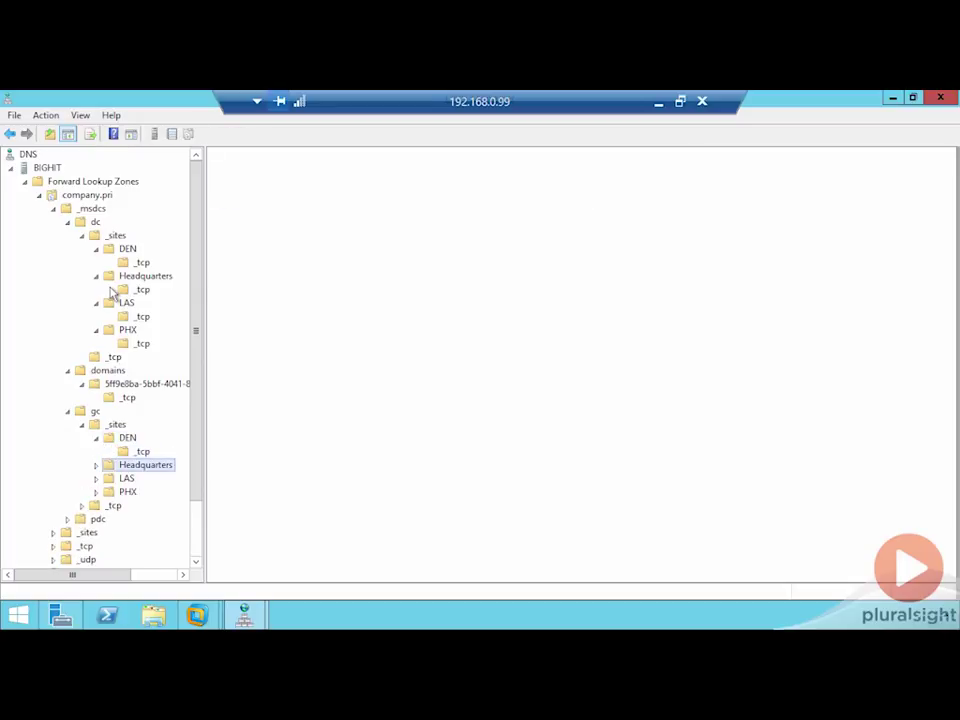
{"action": "key", "text": "Right"}
{"action": "key", "text": "Right"}
{"action": "key", "text": "Down"}
{"action": "key", "text": "Right"}
{"action": "key", "text": "Right"}
{"action": "key", "text": "Down"}
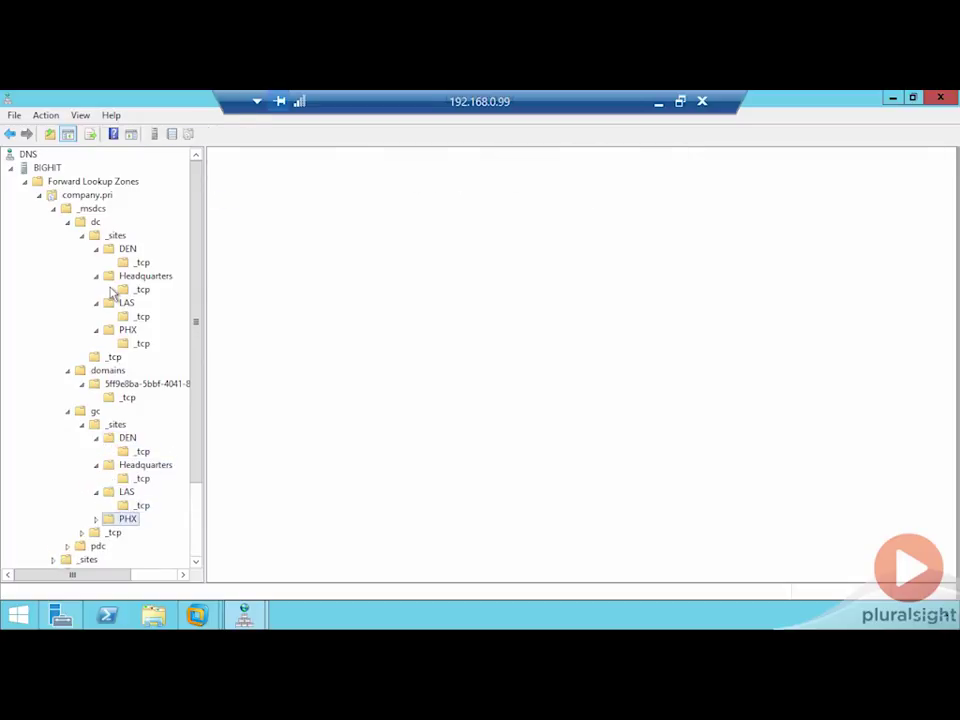
{"action": "key", "text": "Right"}
{"action": "key", "text": "Right"}
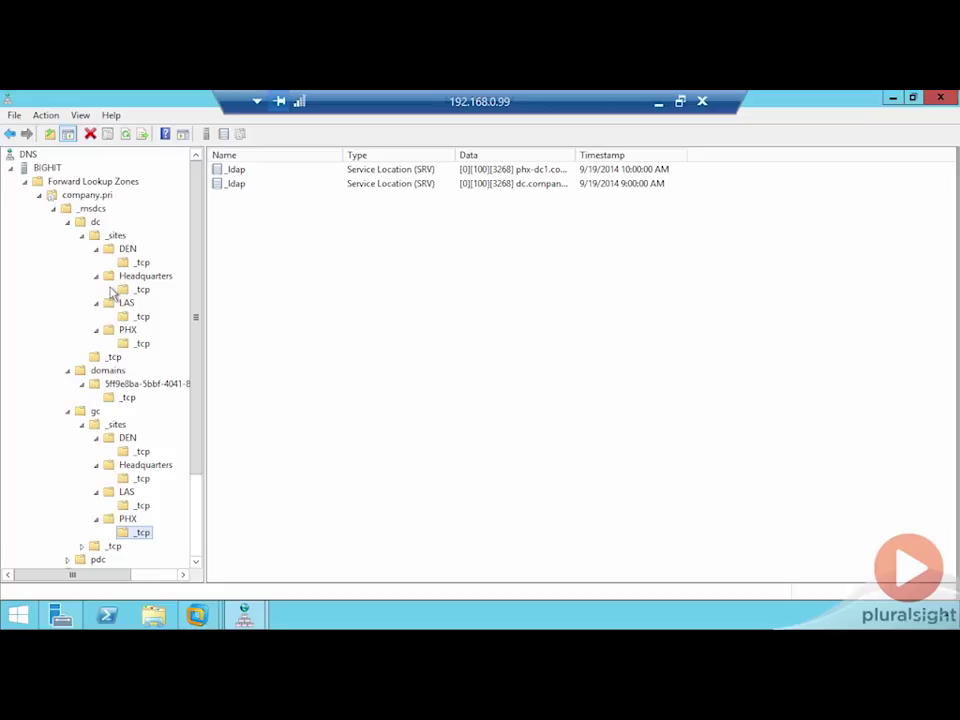
{"action": "key", "text": "super+r"}
Step: Run ipconfig -registerdns in Command Prompt, which reports the operation requires elevation
{"action": "key", "text": "Return"}
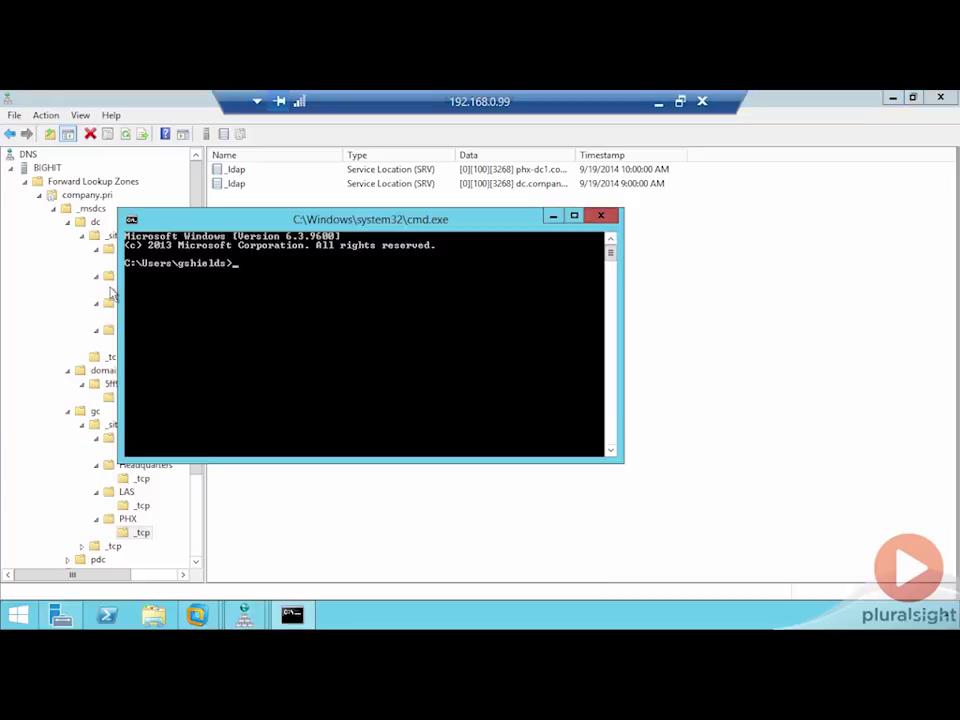
{"action": "type", "text": "ipconfi"}
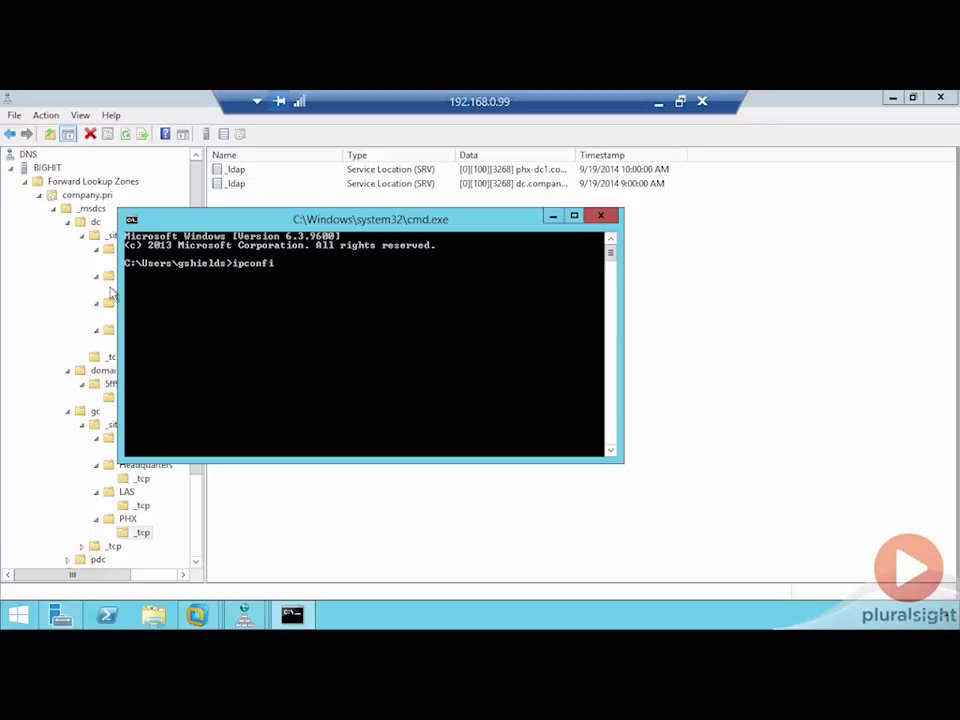
{"action": "type", "text": "g -registerdns"}
{"action": "key", "text": "Return"}
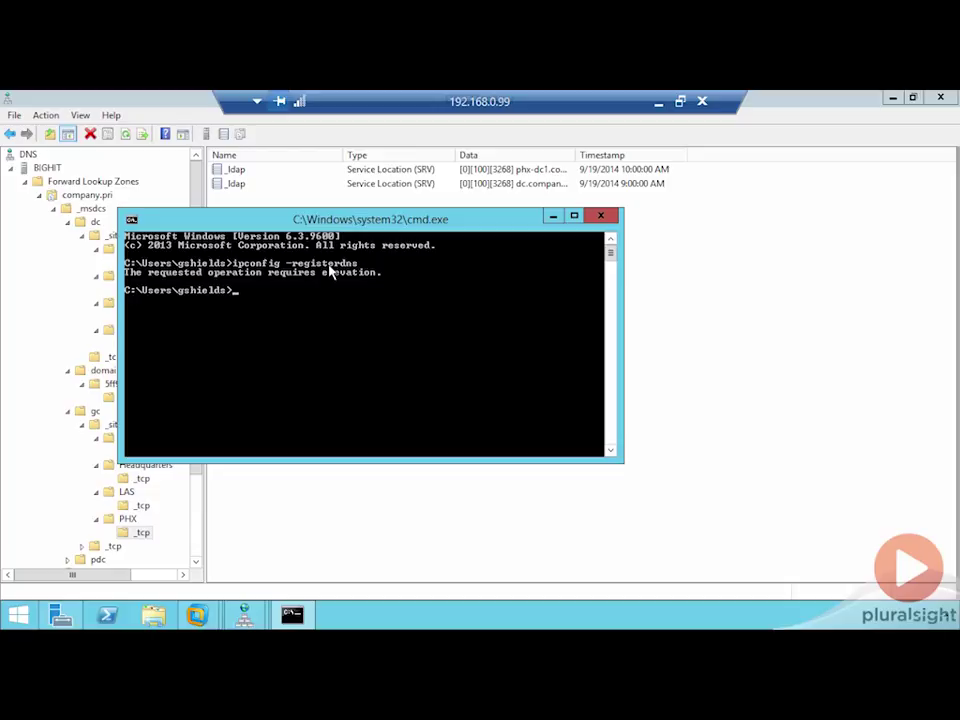
{"action": "left_click_drag", "start_coordinate": [378, 226], "coordinate": [577, 262]}
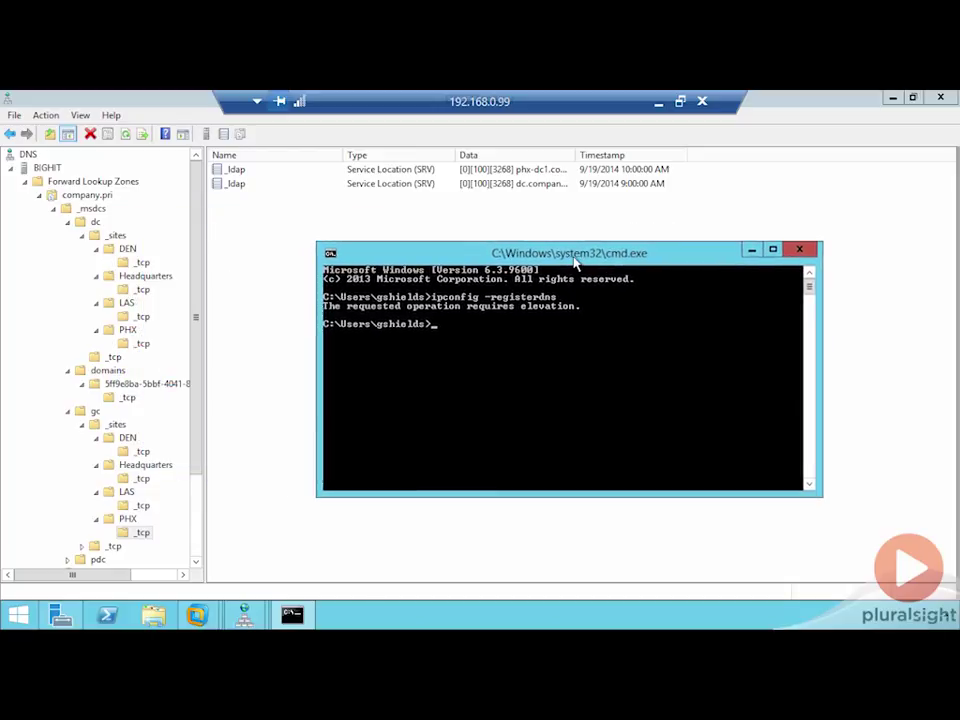